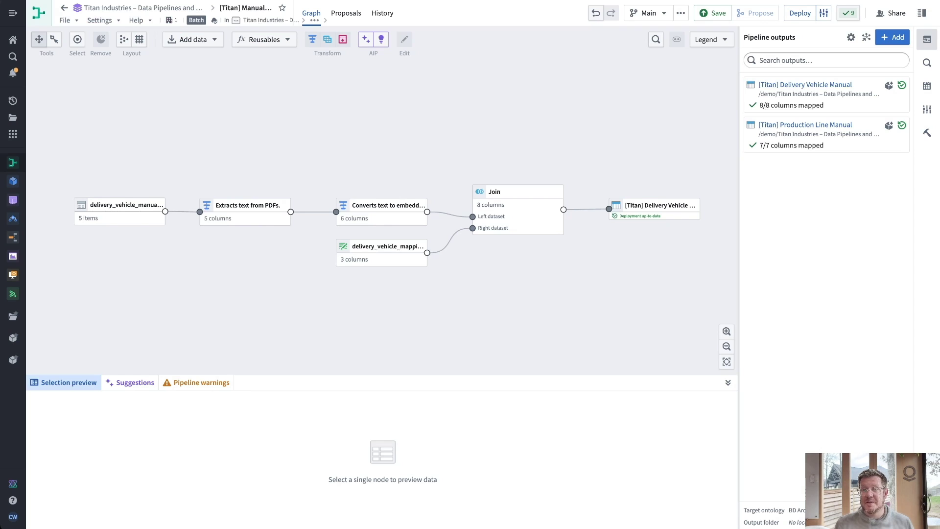
# Preview the five delivery_vehicle_manuals PDFs, then the text extracted from them
pyautogui.click(120, 211)
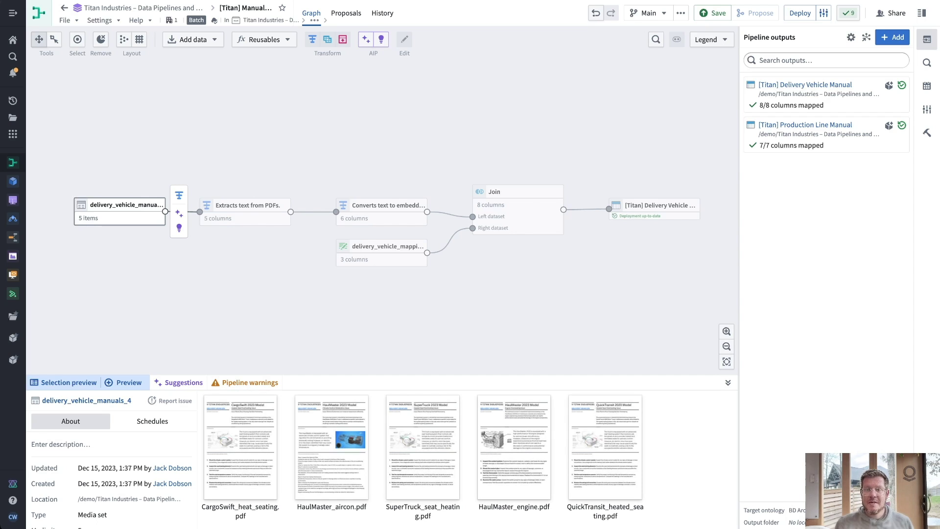
pyautogui.click(245, 210)
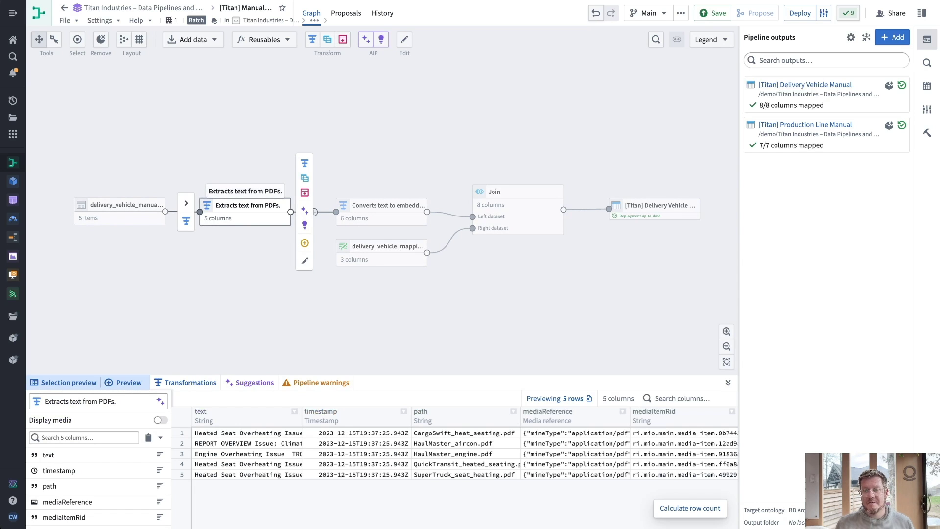
# Inspect the Text extraction settings in the Extracts text from PDFs transform
pyautogui.doubleClick(245, 211)
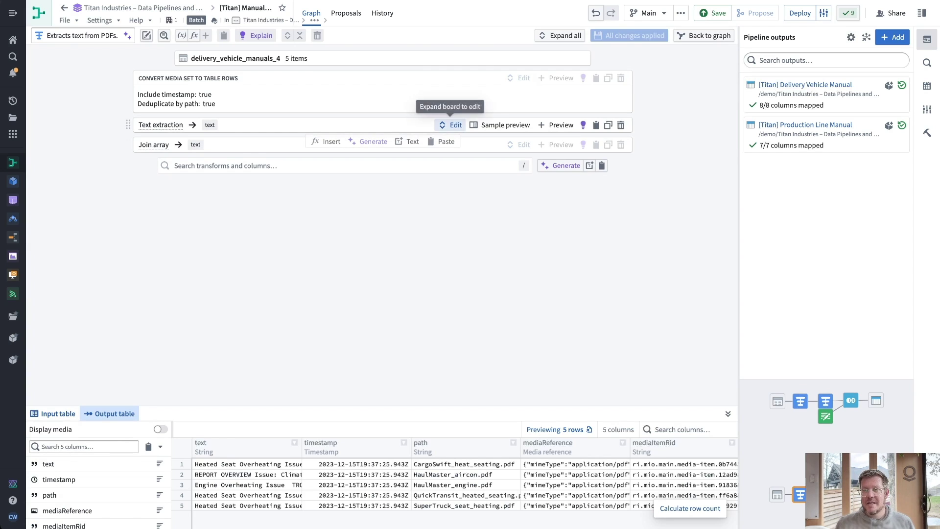
pyautogui.click(452, 124)
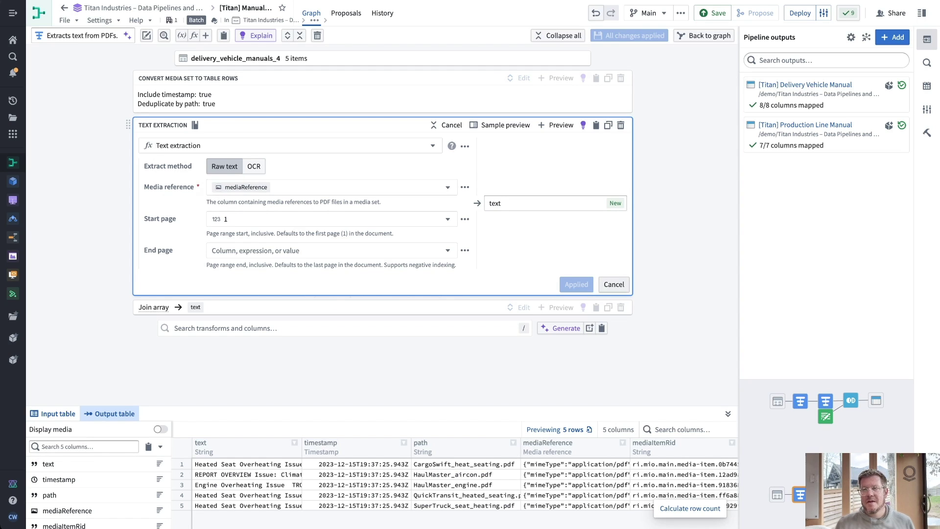
pyautogui.click(447, 125)
# Back on the graph, inspect the Converts text to embeddings transform's Text to embeddings settings
pyautogui.click(704, 35)
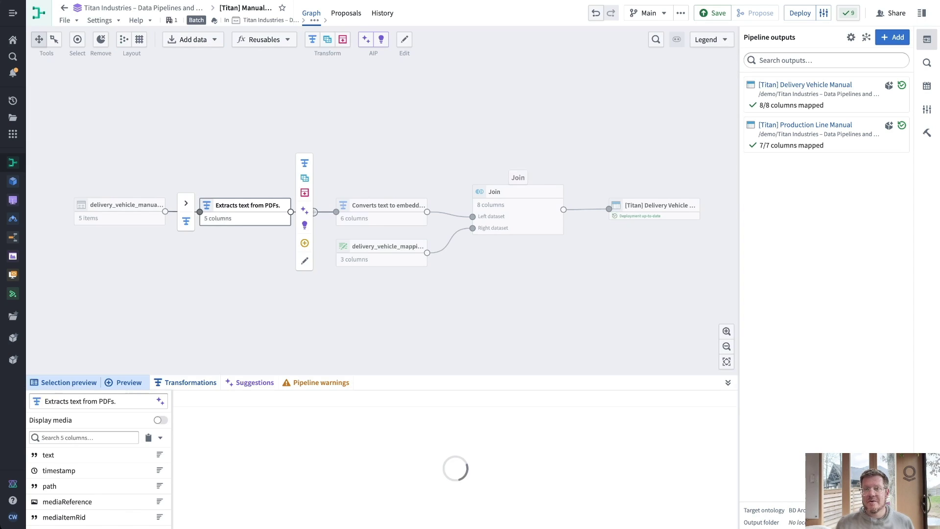
pyautogui.press('Escape')
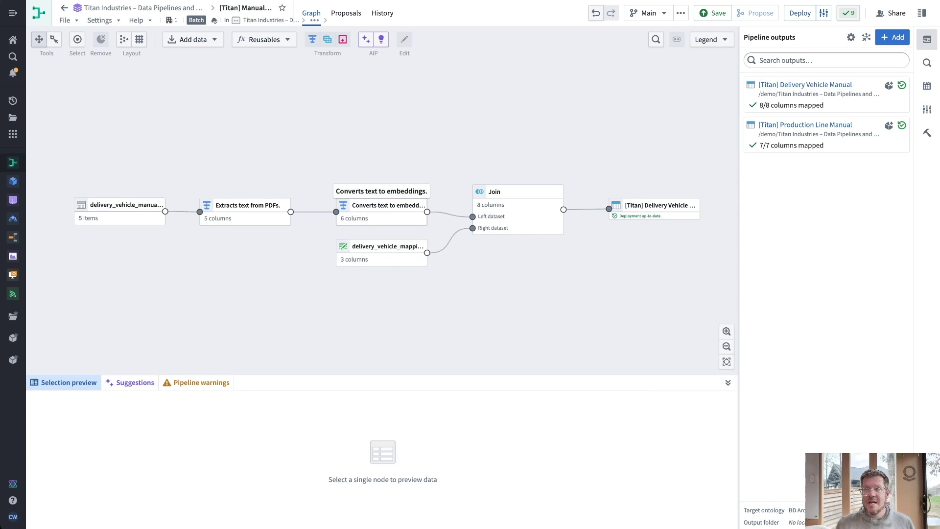
pyautogui.doubleClick(382, 206)
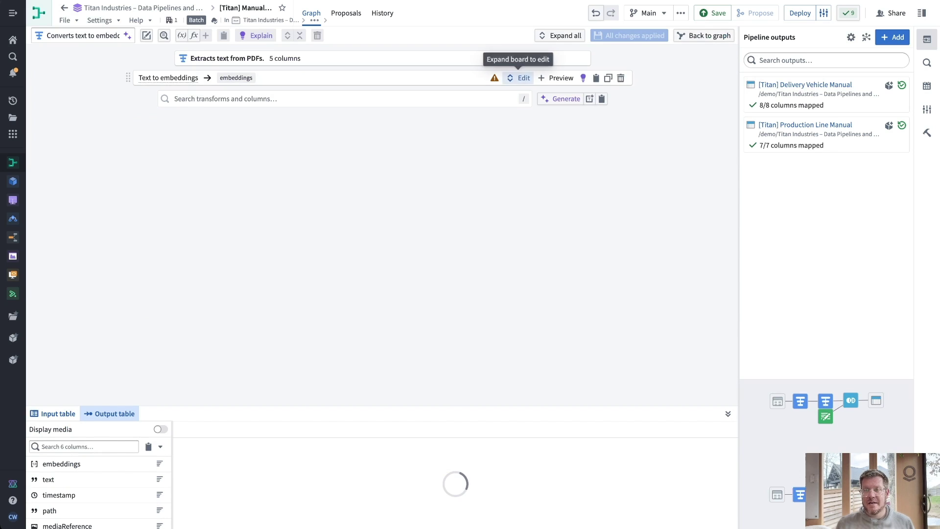
pyautogui.click(520, 78)
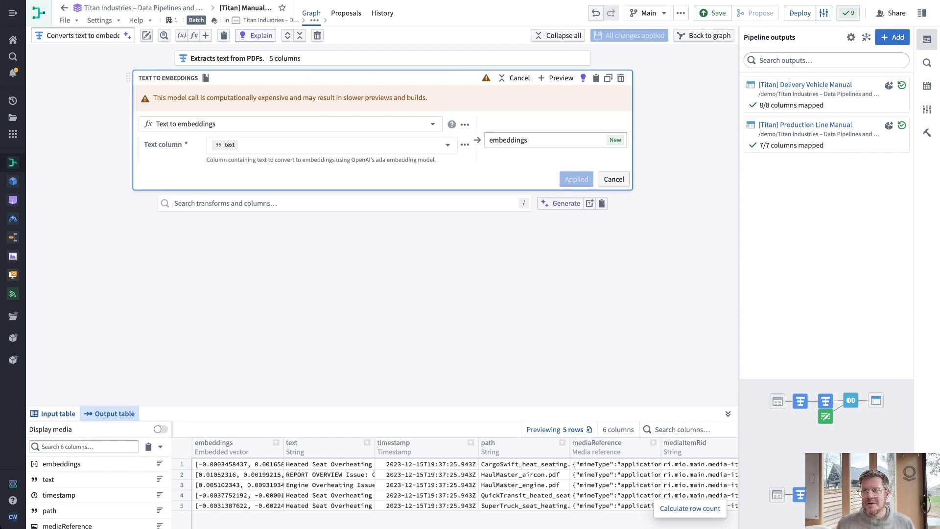
# Return to the graph and preview the [Titan] Delivery Vehicle Manual output table
pyautogui.click(704, 35)
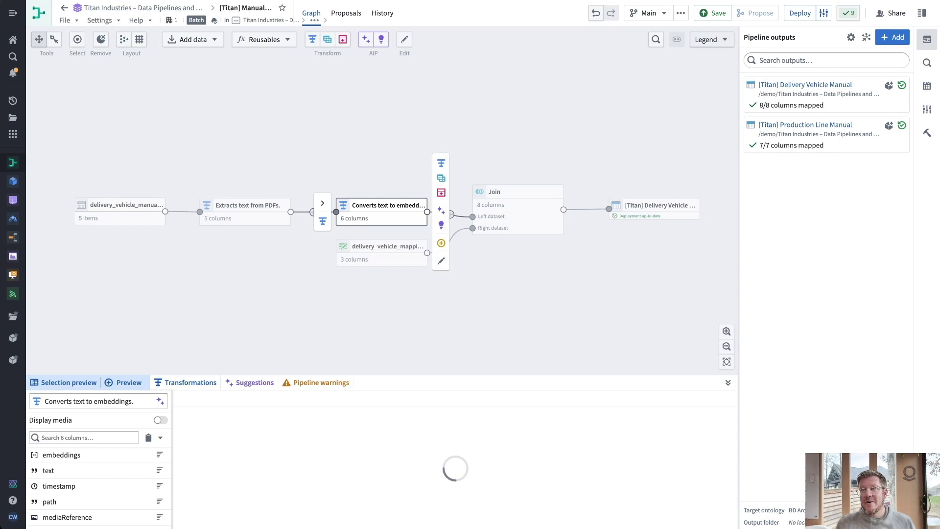
pyautogui.click(655, 206)
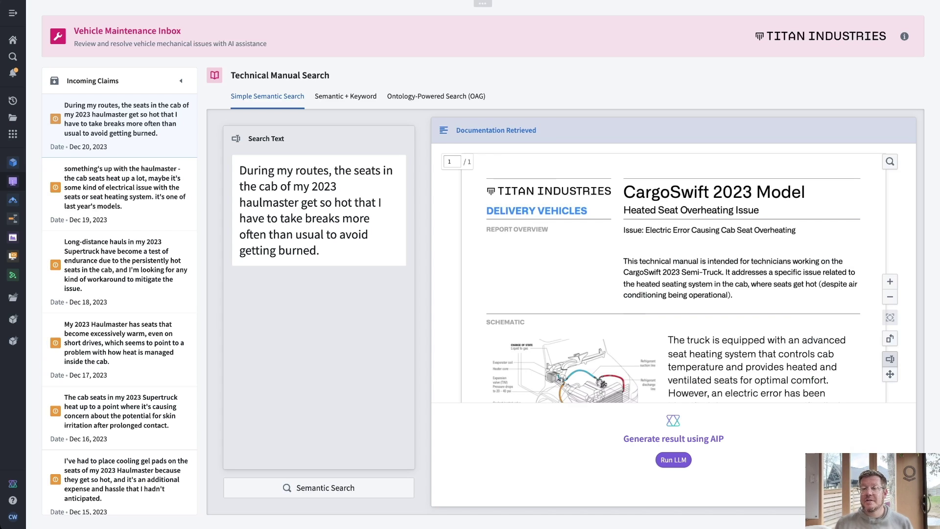
# Select all of the haulmaster claim text in the search box
pyautogui.hotkey('ctrl', 'a')
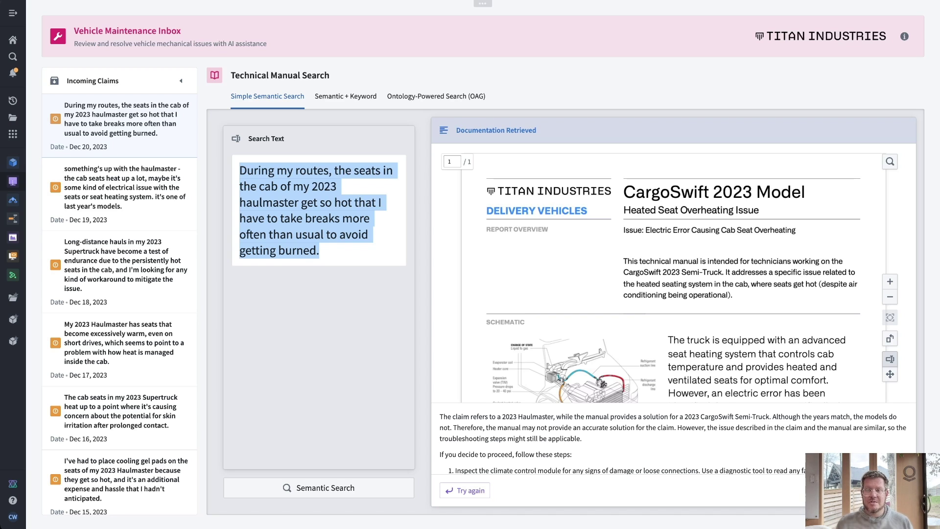
# Switch to the Semantic + Keyword search tab
pyautogui.click(355, 101)
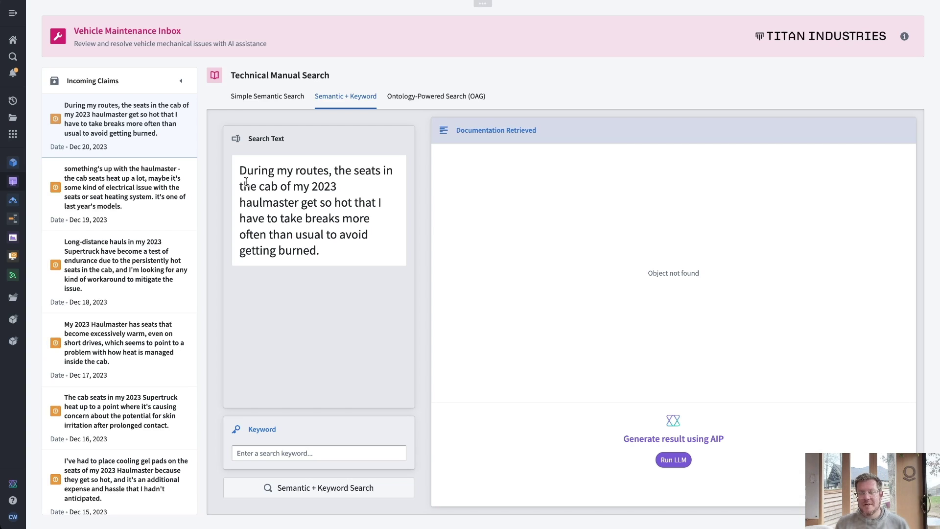
# Run Semantic + Keyword Search with the keyword 'haulmaster'
pyautogui.click(285, 453)
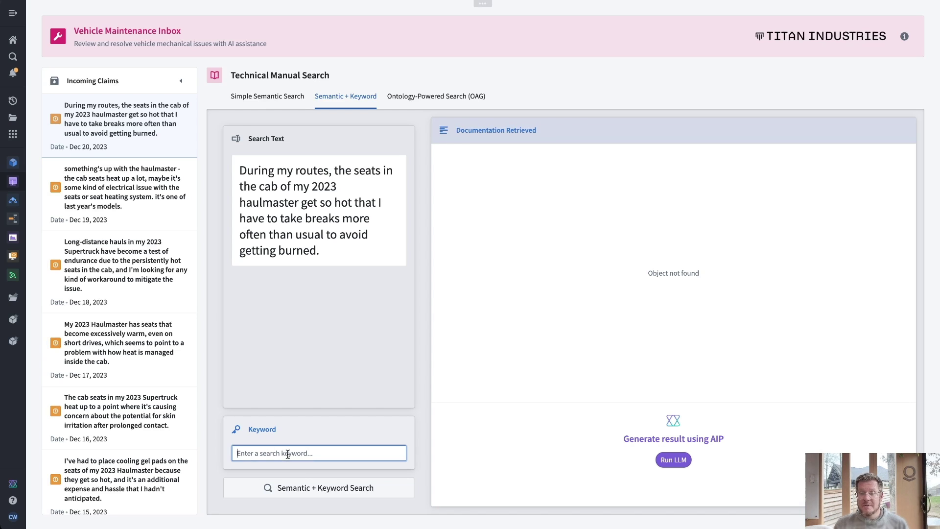
pyautogui.write('haulmaster')
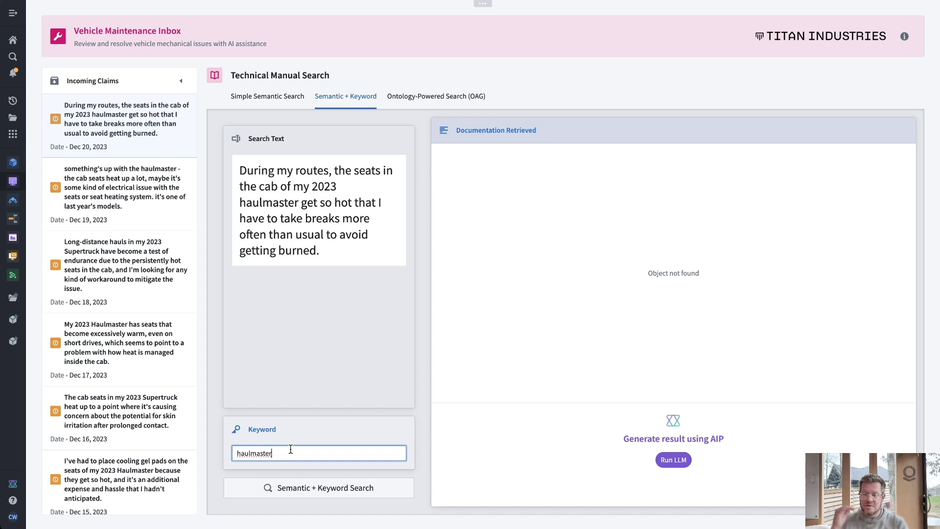
pyautogui.click(316, 492)
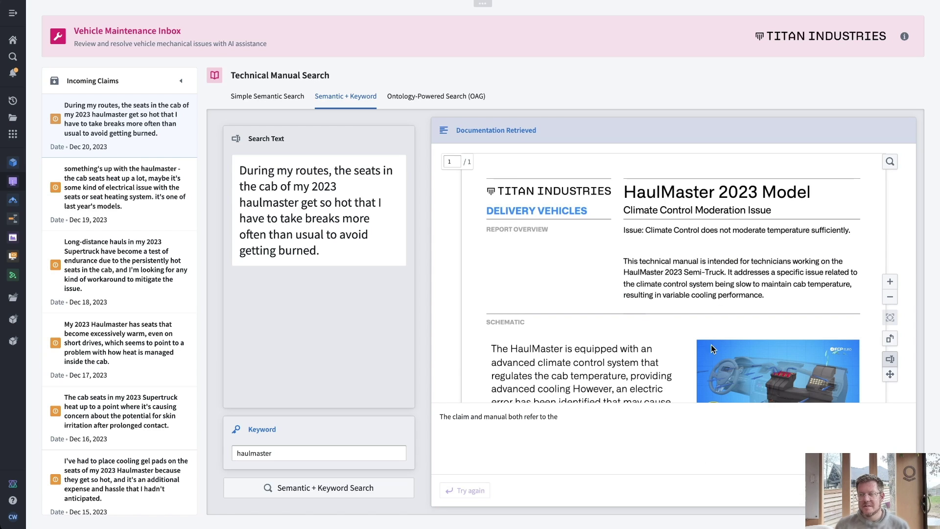
# Scroll through the manual's Troubleshooting & Resolution section and the AI answer's steps
pyautogui.scroll(-3, 714, 311)
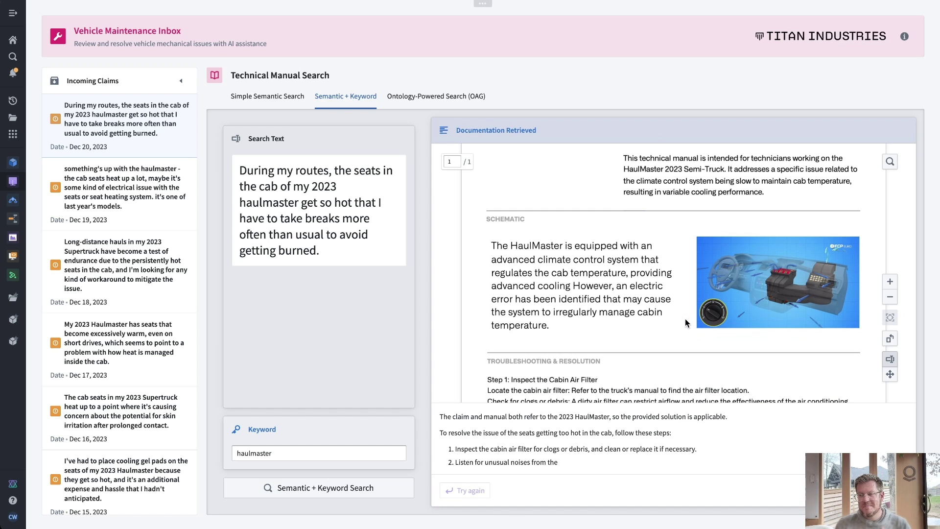
pyautogui.scroll(-2, 605, 315)
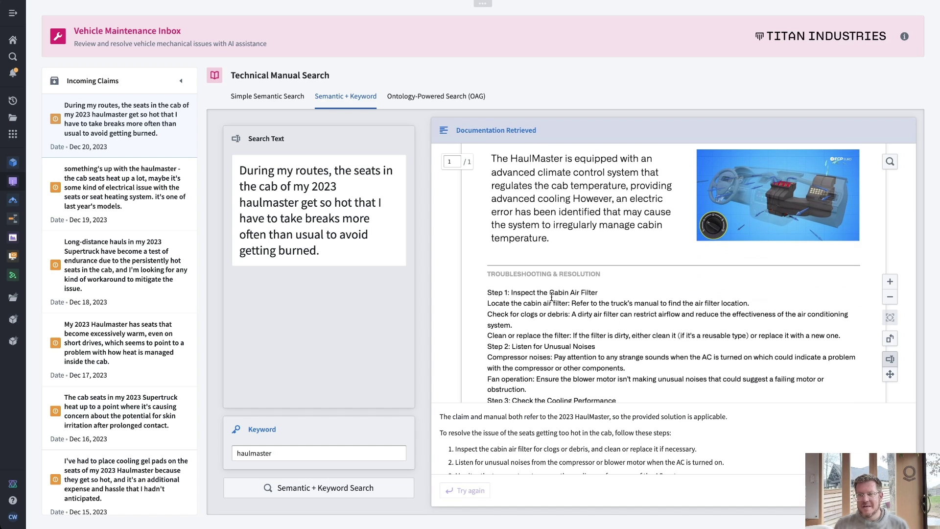
pyautogui.scroll(-2, 609, 327)
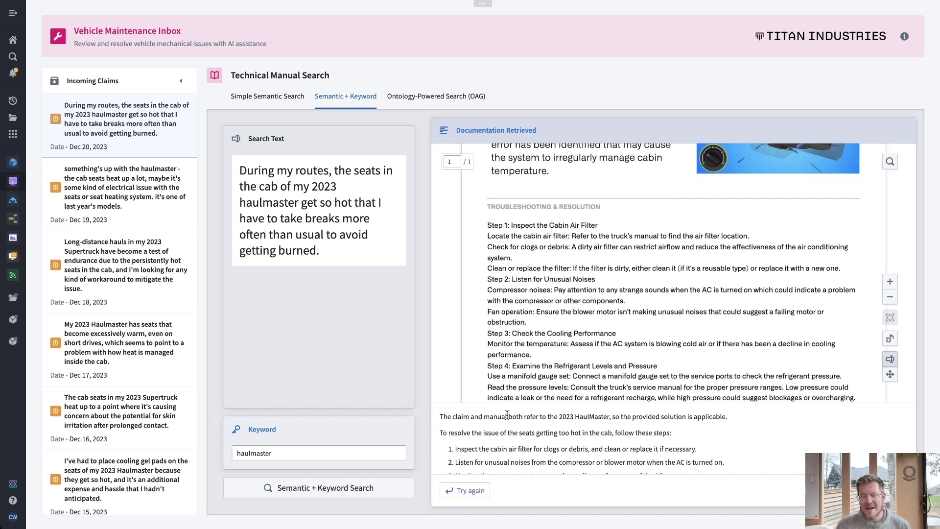
pyautogui.scroll(-3, 606, 447)
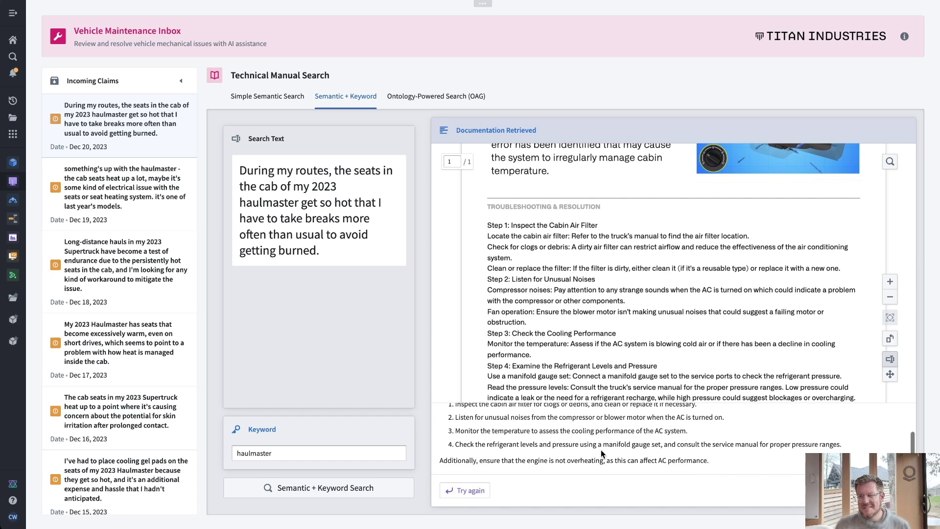
pyautogui.scroll(3, 601, 450)
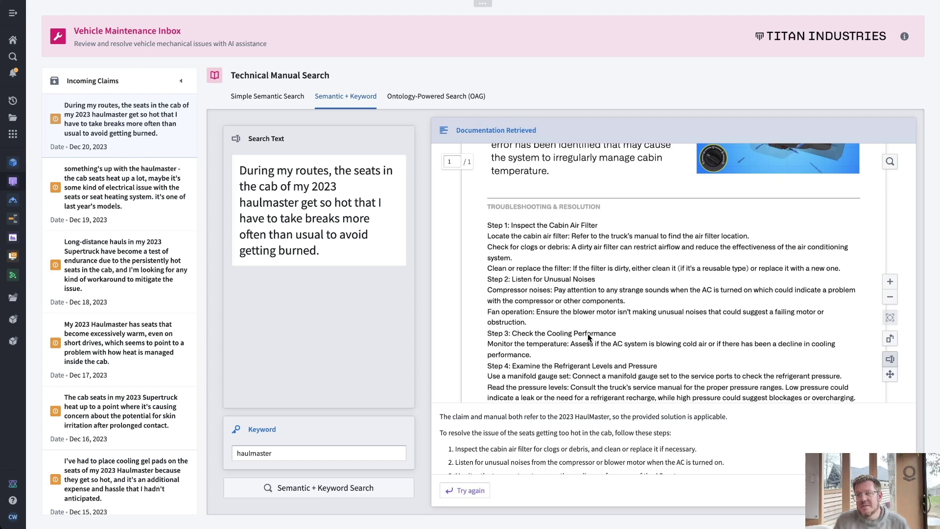
# Scroll the documentation panel, then switch to the Ontology-Powered Search (OAG) tab
pyautogui.scroll(-1, 612, 347)
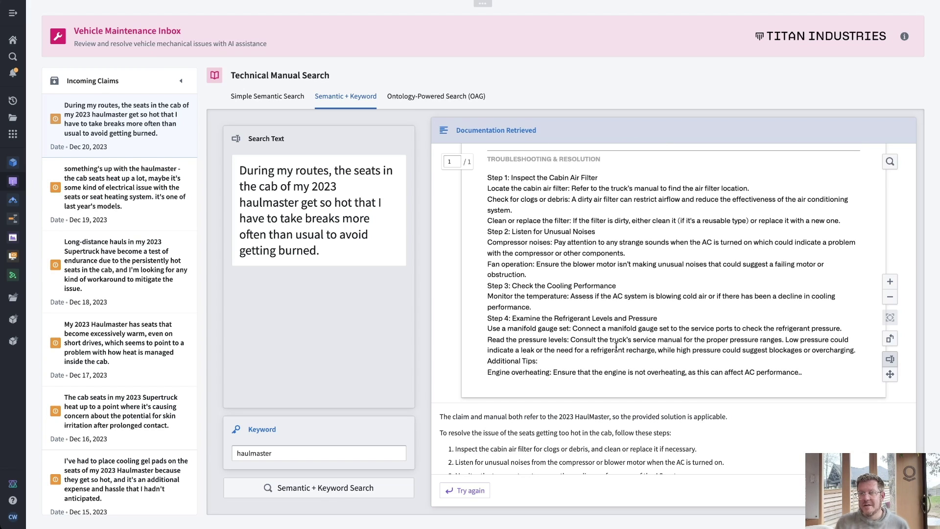
pyautogui.click(436, 96)
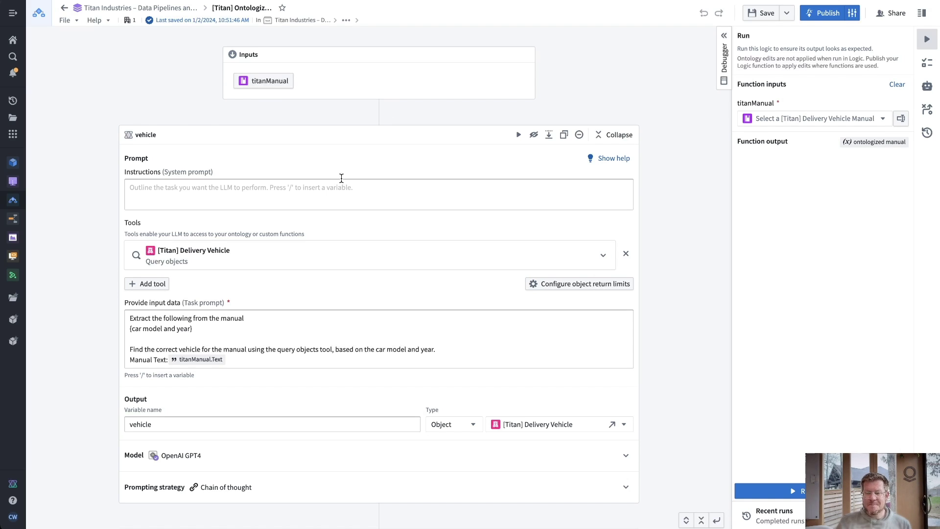
pyautogui.scroll(-1, 262, 239)
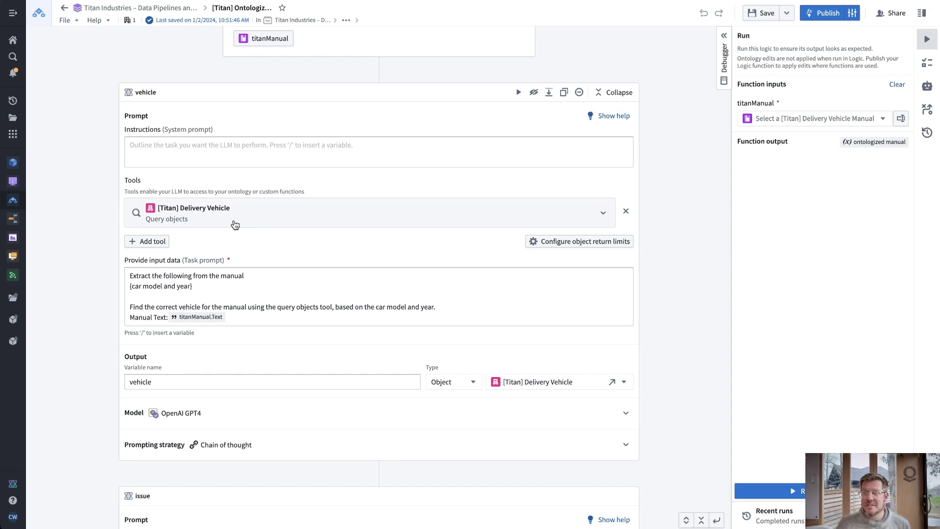
pyautogui.scroll(-6, 300, 235)
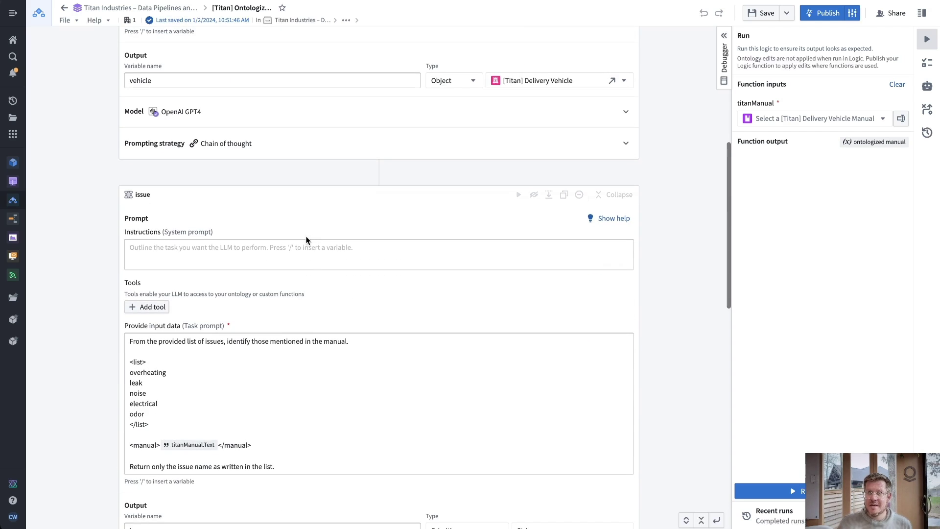
pyautogui.scroll(-7, 301, 261)
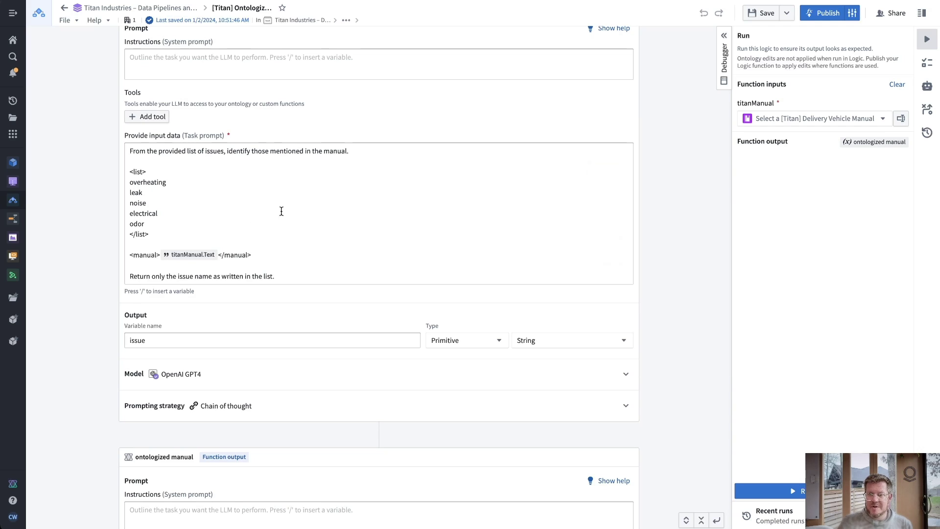
pyautogui.scroll(-4, 294, 250)
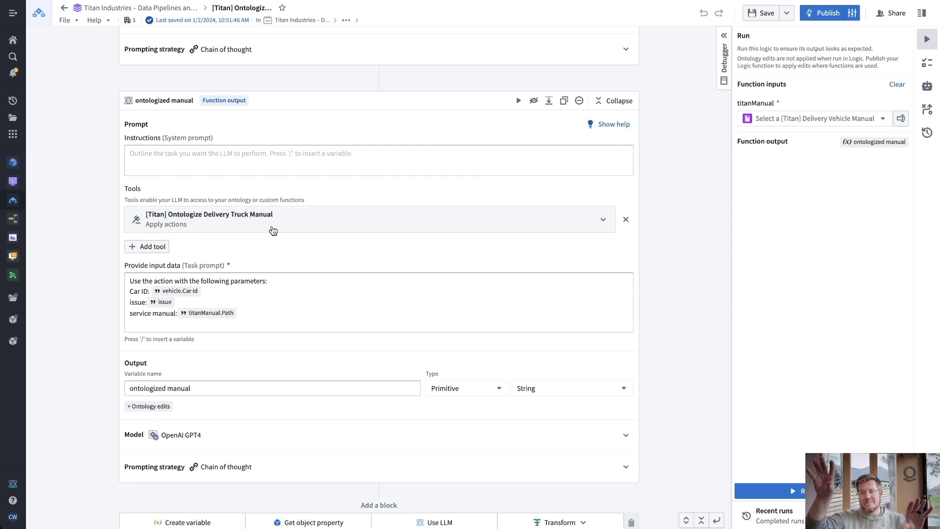
pyautogui.scroll(-2, 375, 246)
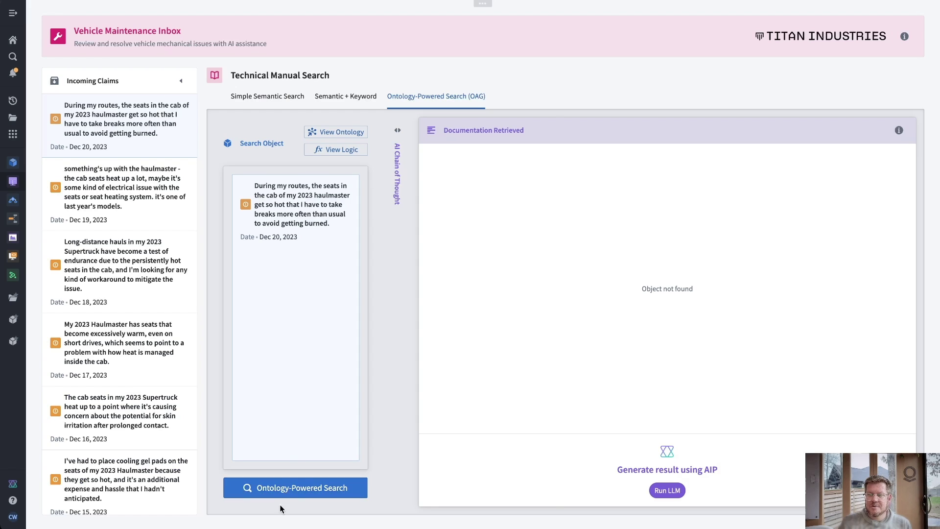
# Run the Ontology-Powered Search on the claim twice, then open its View Logic panel
pyautogui.click(283, 491)
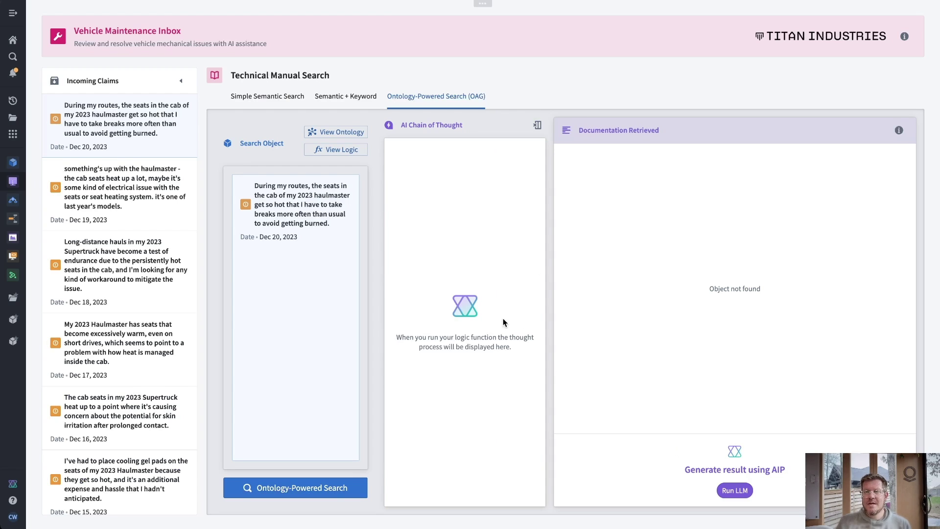
pyautogui.click(297, 491)
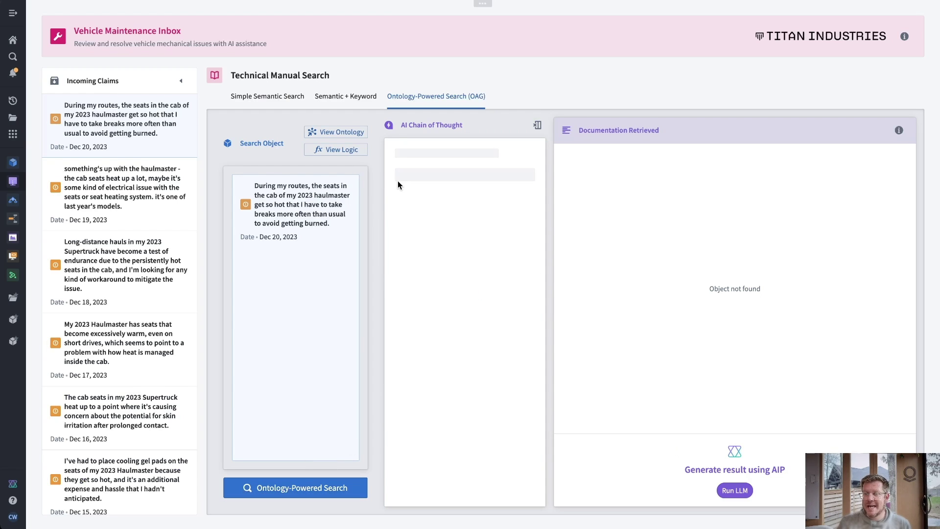
pyautogui.click(337, 149)
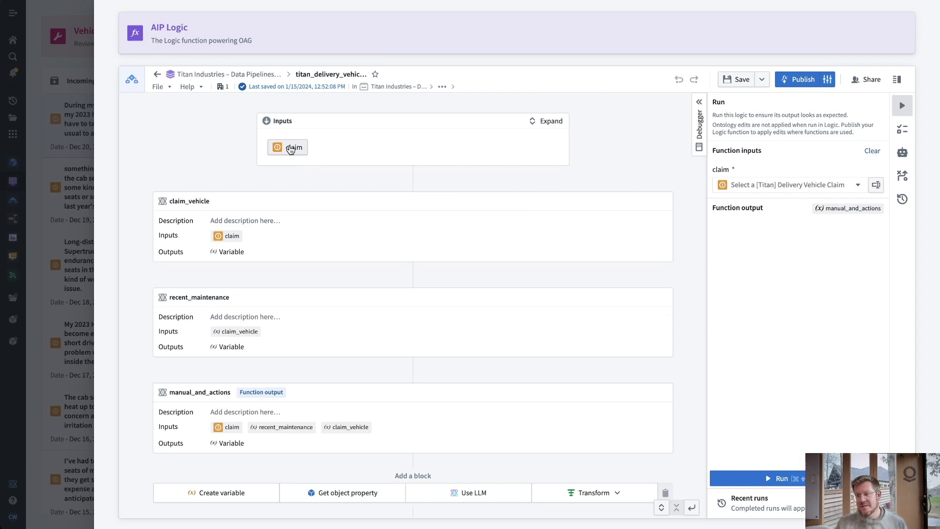
# Expand the claim_vehicle block to review its prompt and tools
pyautogui.click(654, 202)
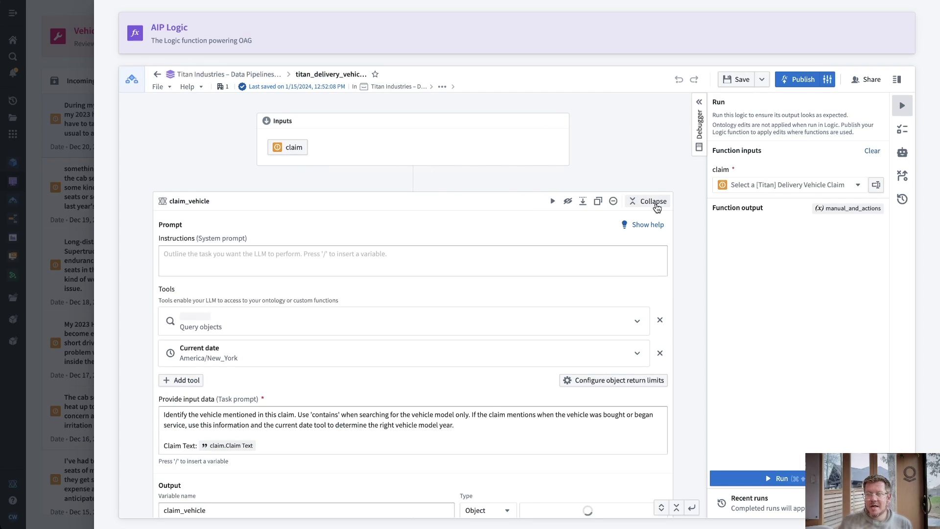
pyautogui.scroll(-5, 429, 239)
pyautogui.scroll(2, 373, 232)
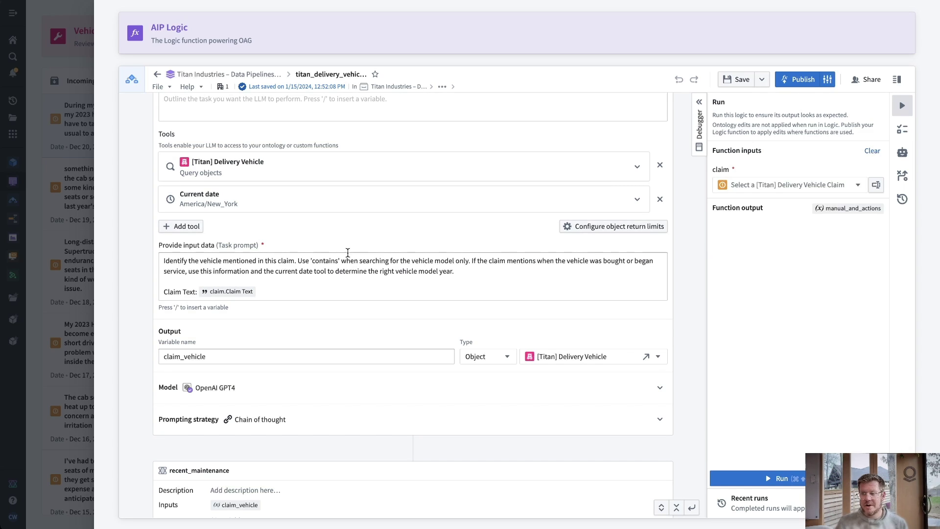
# Expand the recent_maintenance block, which uses the Vehicle Maintenance Report tool with Car ID
pyautogui.scroll(-1, 373, 286)
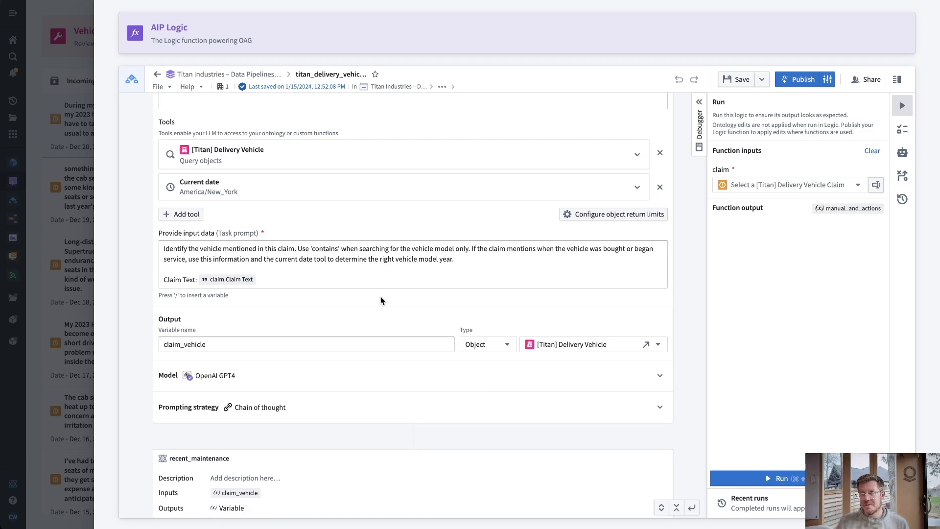
pyautogui.scroll(-5, 380, 296)
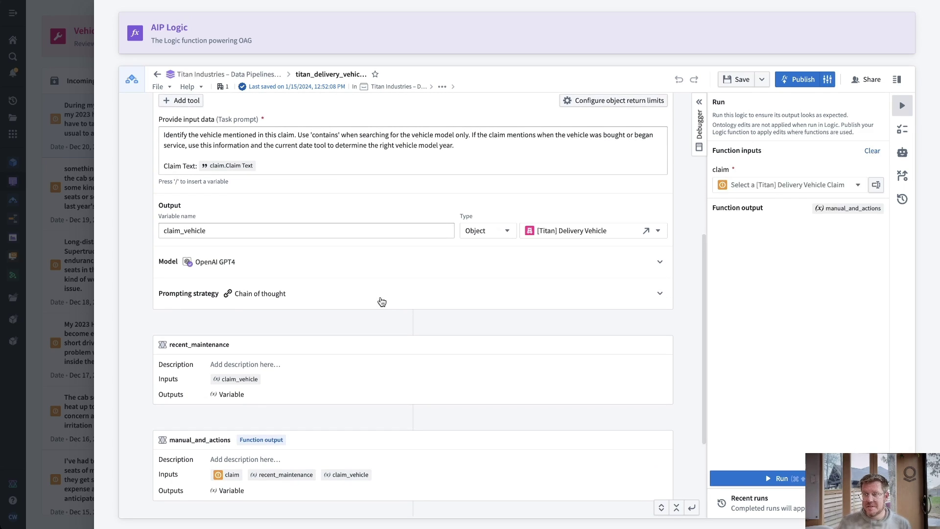
pyautogui.scroll(-4, 411, 291)
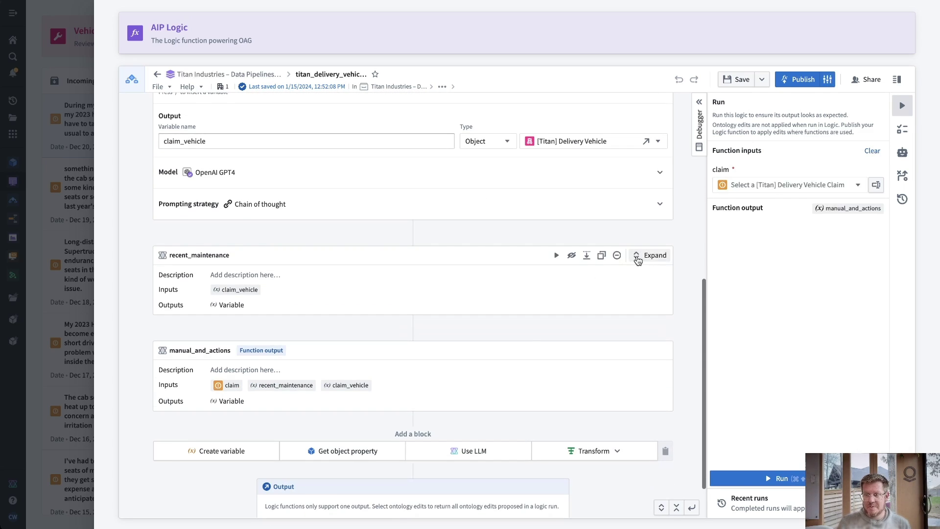
pyautogui.click(648, 255)
pyautogui.scroll(-4, 461, 279)
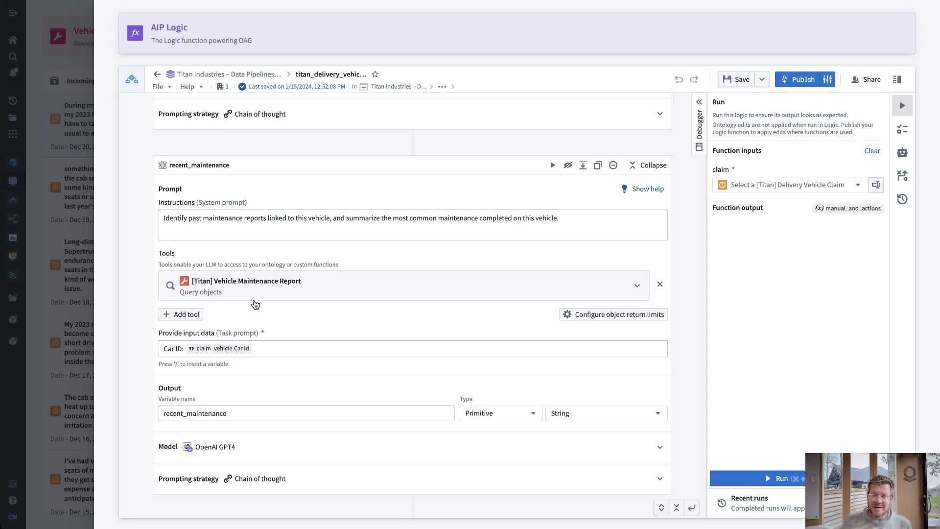
# Review the expanded manual_and_actions step settings, then close the AIP Logic panel to reveal search results
pyautogui.scroll(-4, 316, 299)
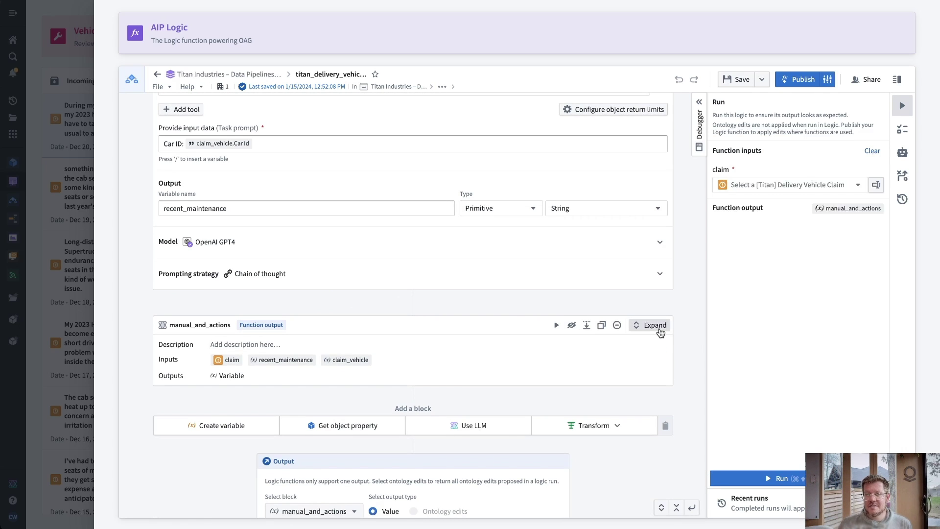
pyautogui.click(651, 324)
pyautogui.scroll(-1, 562, 367)
pyautogui.scroll(-2, 562, 371)
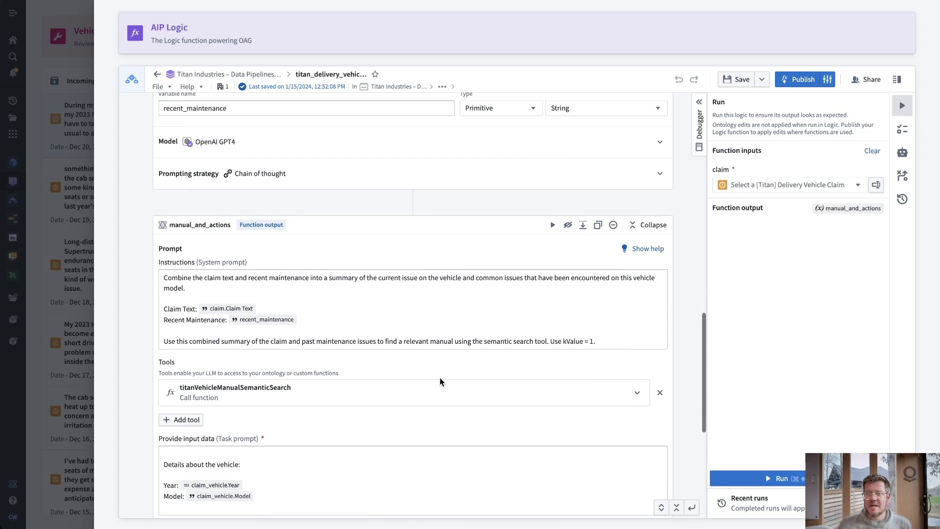
pyautogui.scroll(-2, 426, 386)
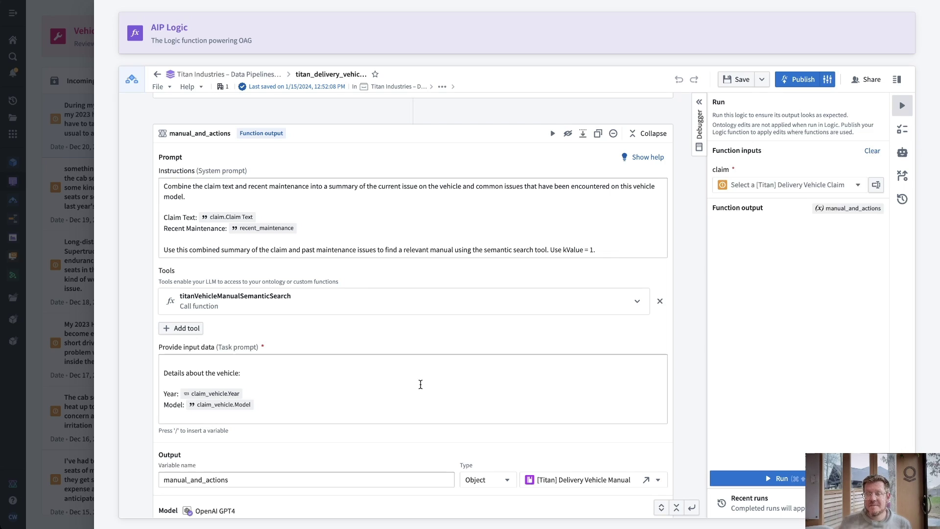
pyautogui.scroll(-4, 459, 369)
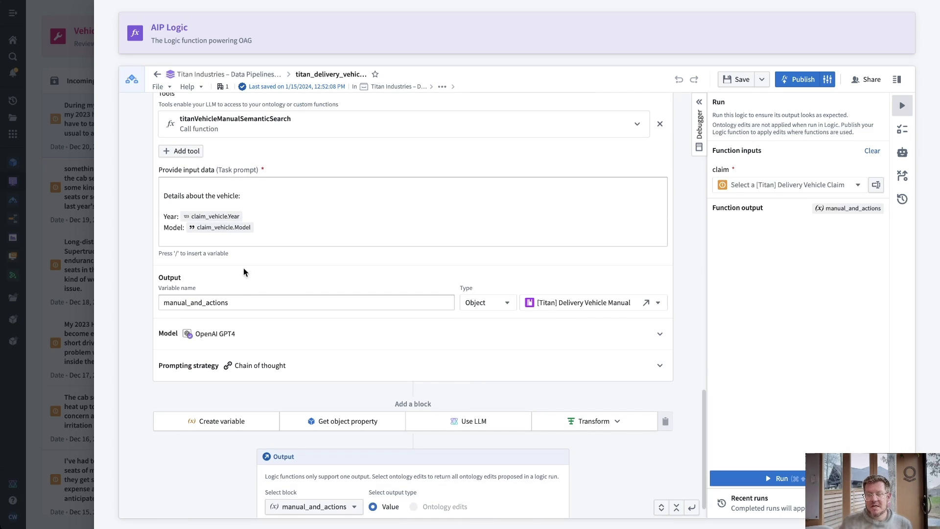
pyautogui.click(92, 243)
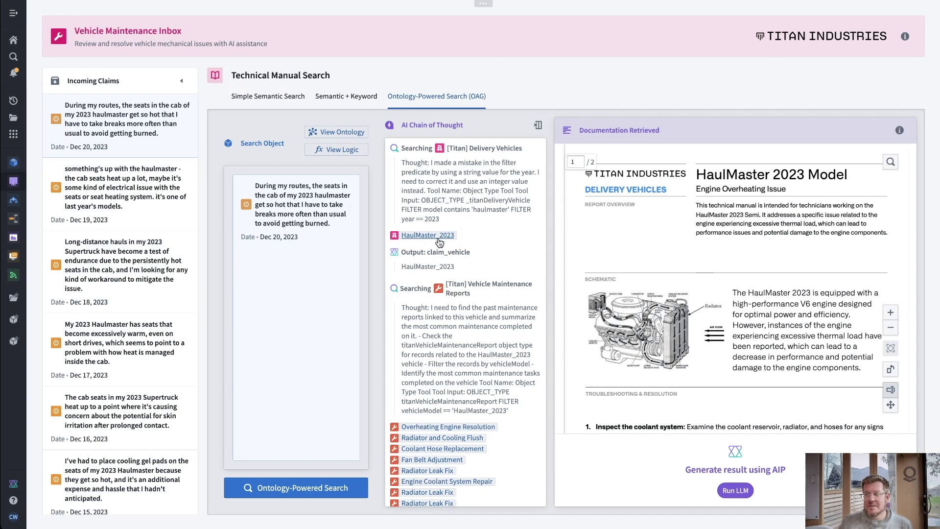
pyautogui.moveTo(439, 242)
pyautogui.scroll(-4, 439, 242)
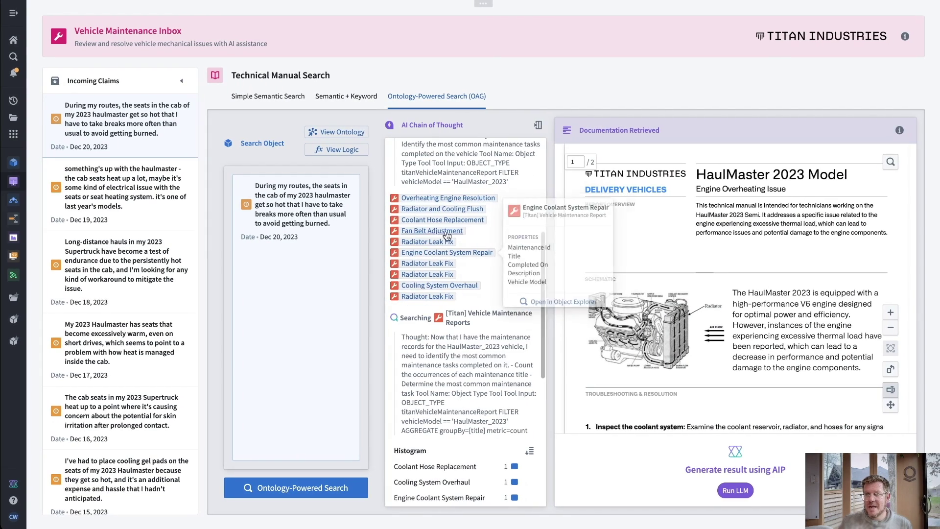
pyautogui.scroll(2, 470, 220)
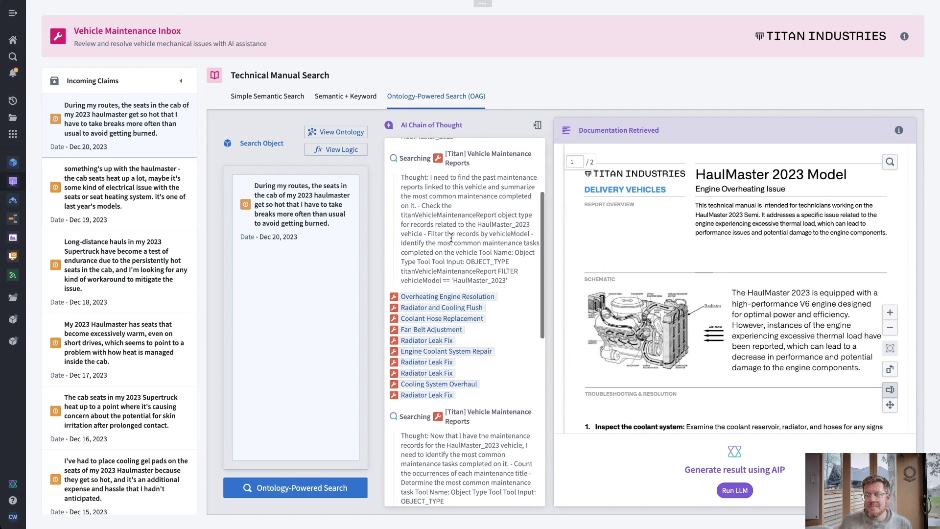
pyautogui.scroll(-4, 475, 245)
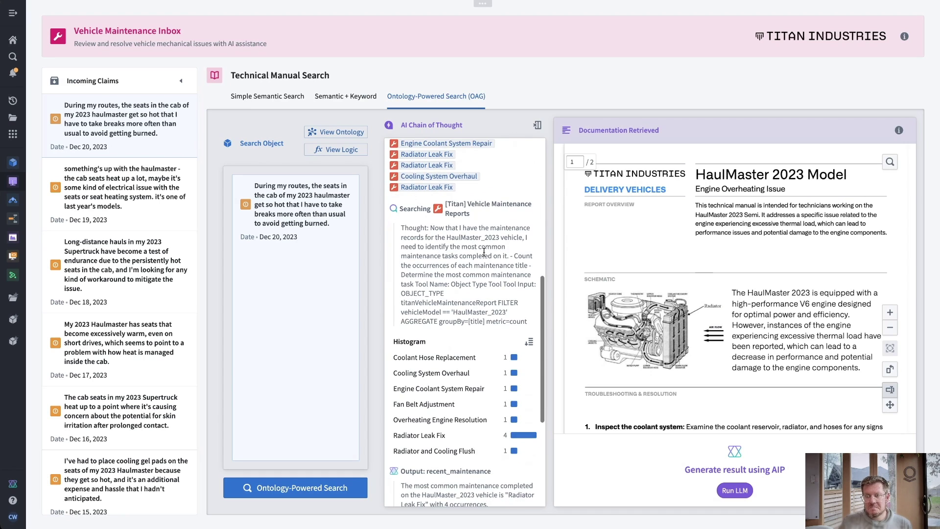
pyautogui.scroll(-4, 484, 271)
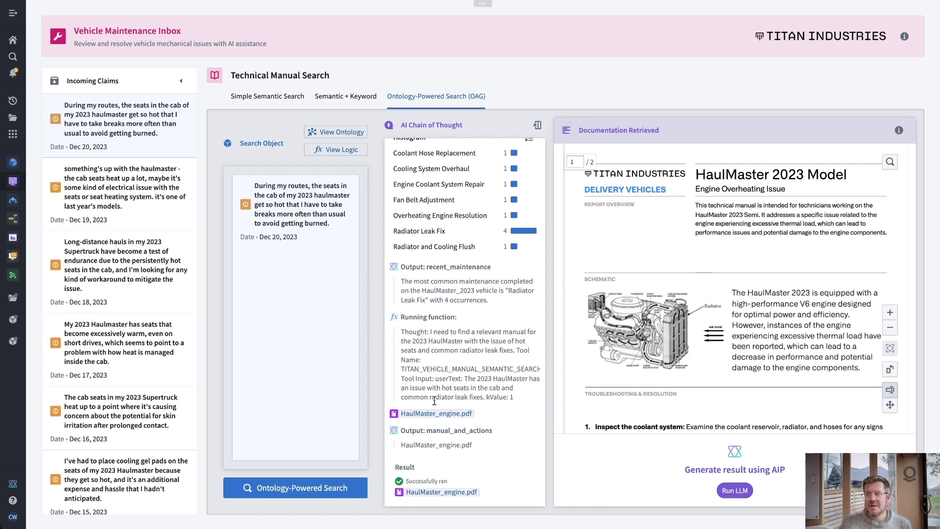
pyautogui.moveTo(464, 414)
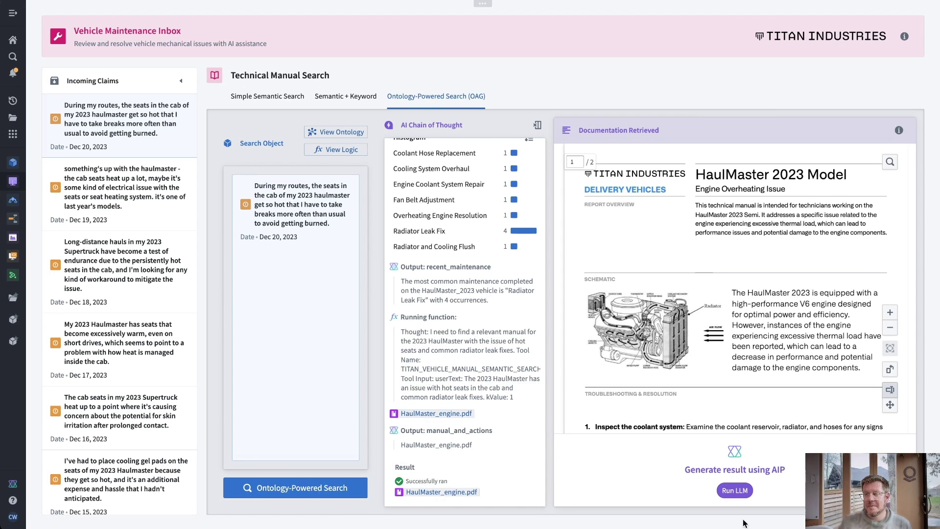
# Run the LLM to generate a resolution advising radiator leak checks, cooling-system bleeding and fin cleaning
pyautogui.click(734, 490)
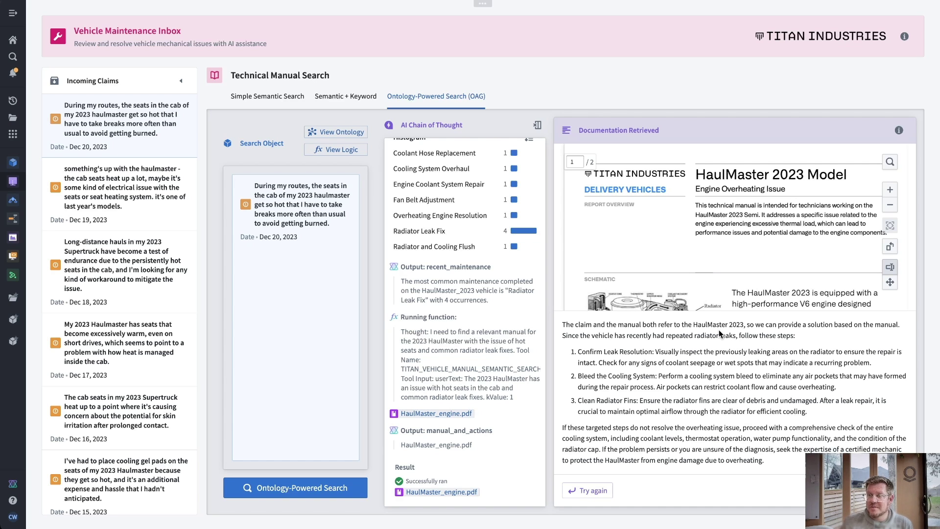
pyautogui.scroll(5, 487, 328)
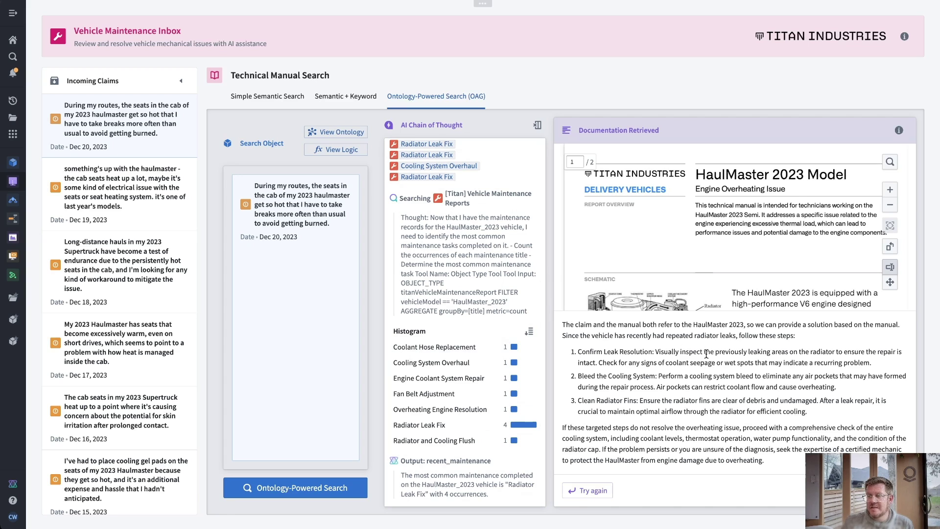